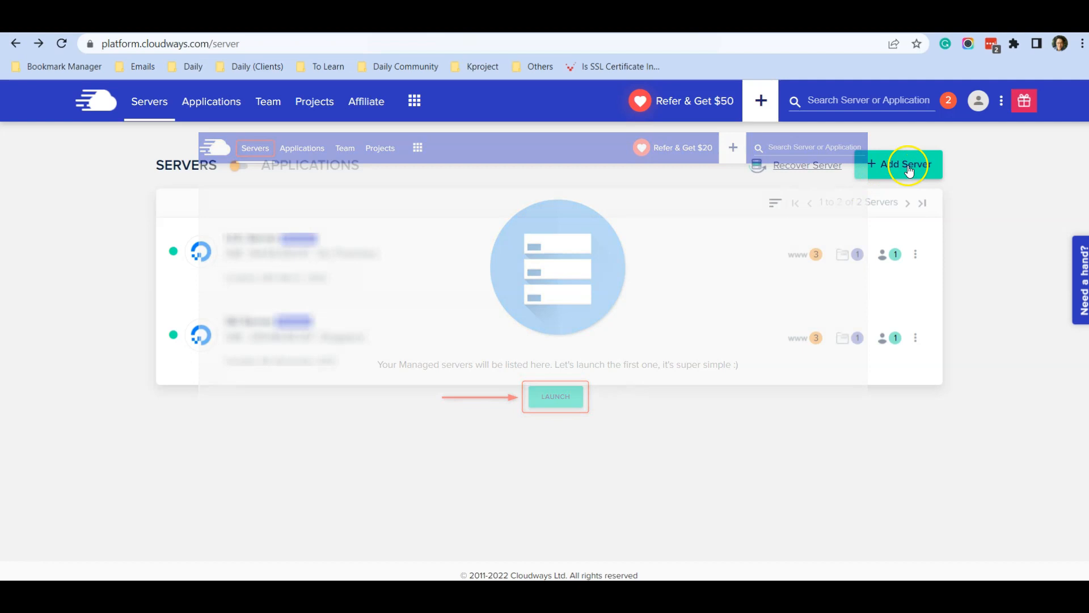
# Start adding a new server and select WordPress Version 6.0 as its application.
pyautogui.click(890, 166)
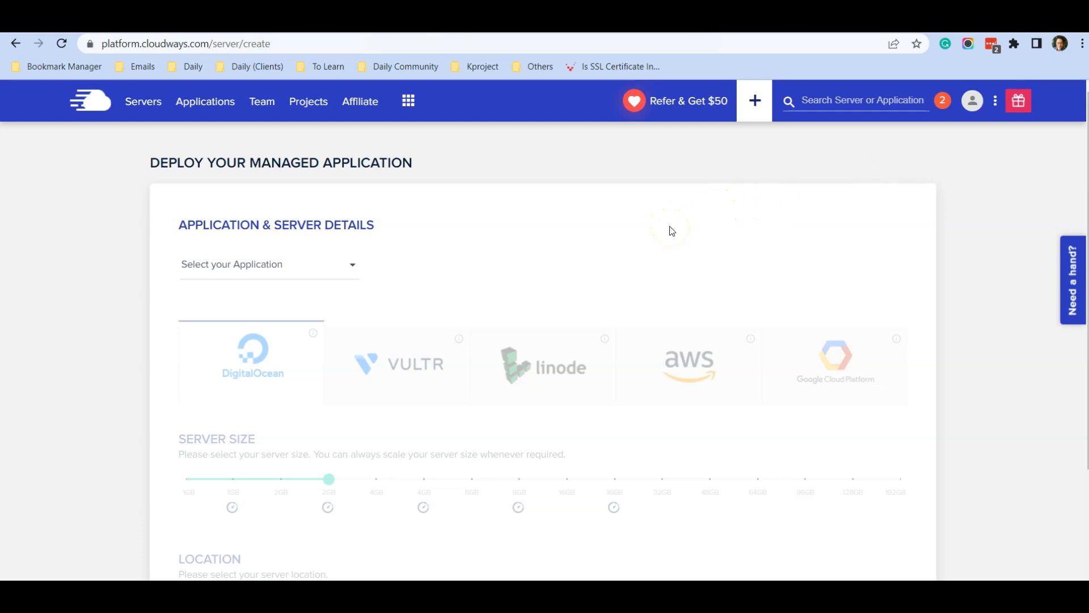
pyautogui.scroll(-1, 673, 231)
pyautogui.scroll(1, 672, 231)
pyautogui.click(317, 276)
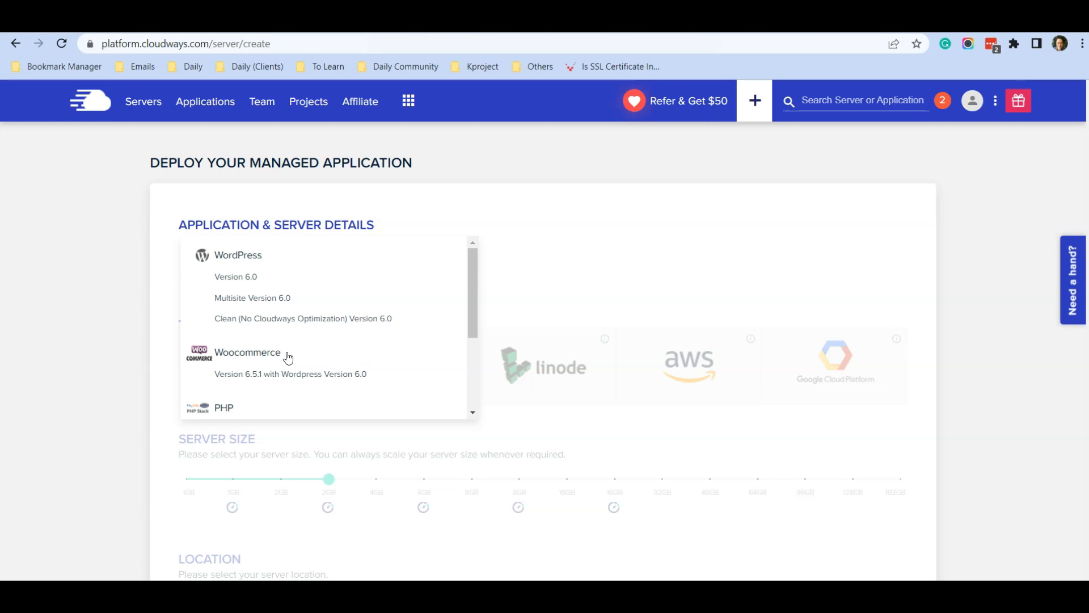
pyautogui.click(285, 277)
pyautogui.click(271, 278)
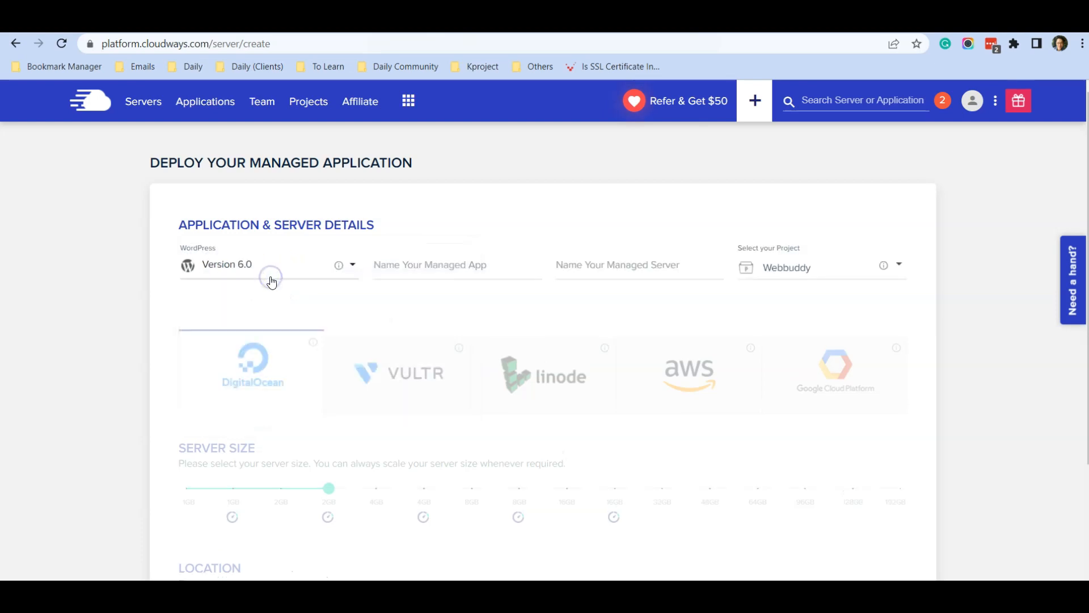
# Name the managed app "Blog" and the managed server "Asia".
pyautogui.click(422, 270)
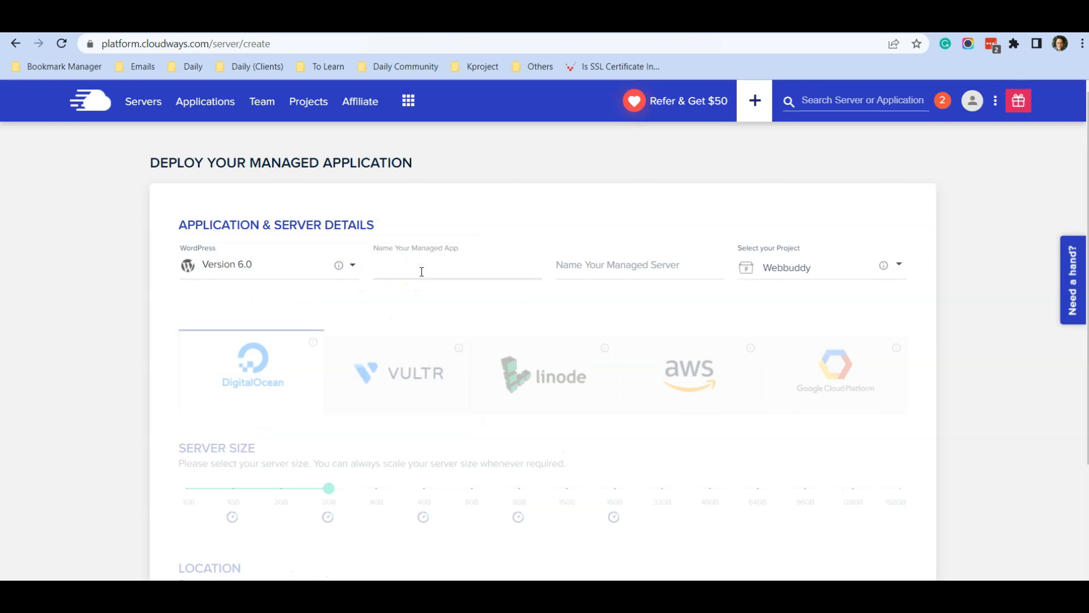
pyautogui.write('Blog')
pyautogui.click(635, 266)
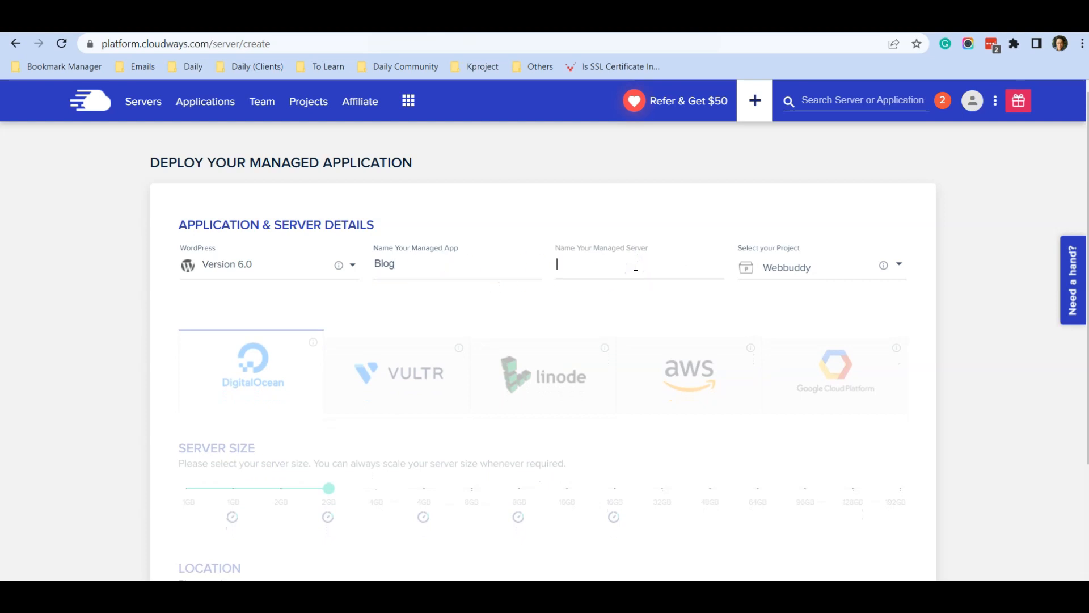
pyautogui.write('Asia')
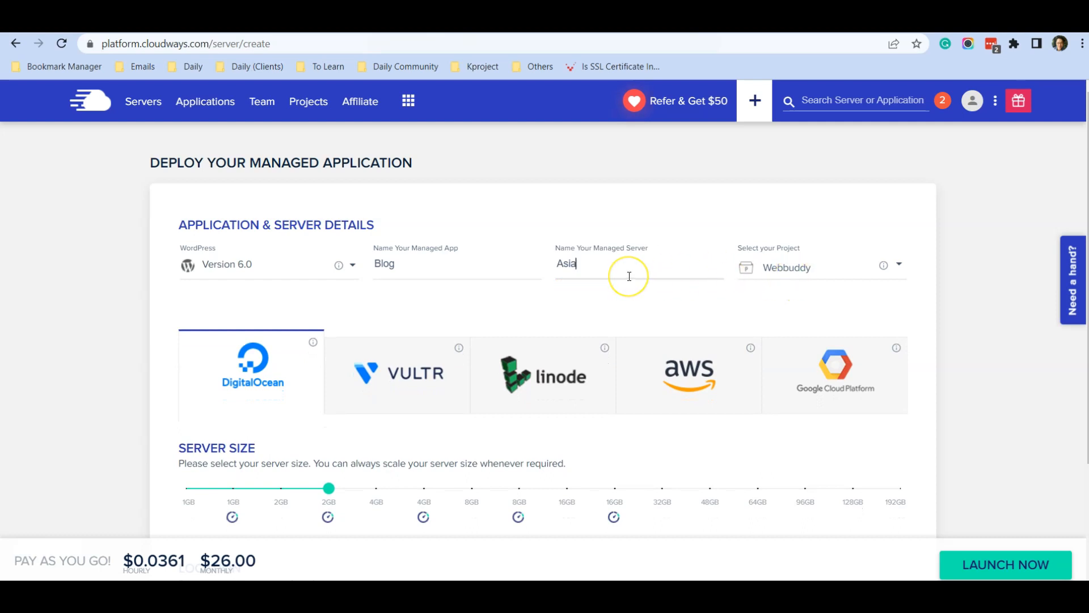
# Compare the prices of the two 1GB plans and set the DigitalOcean server size to 1GB Premium.
pyautogui.scroll(-1, 628, 274)
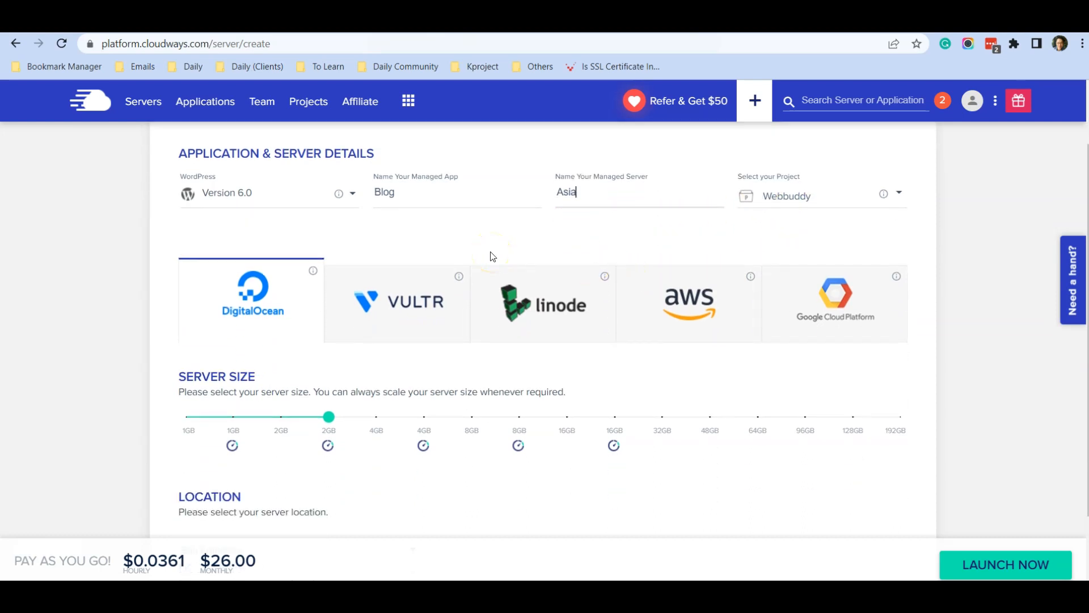
pyautogui.click(408, 312)
pyautogui.scroll(-1, 262, 321)
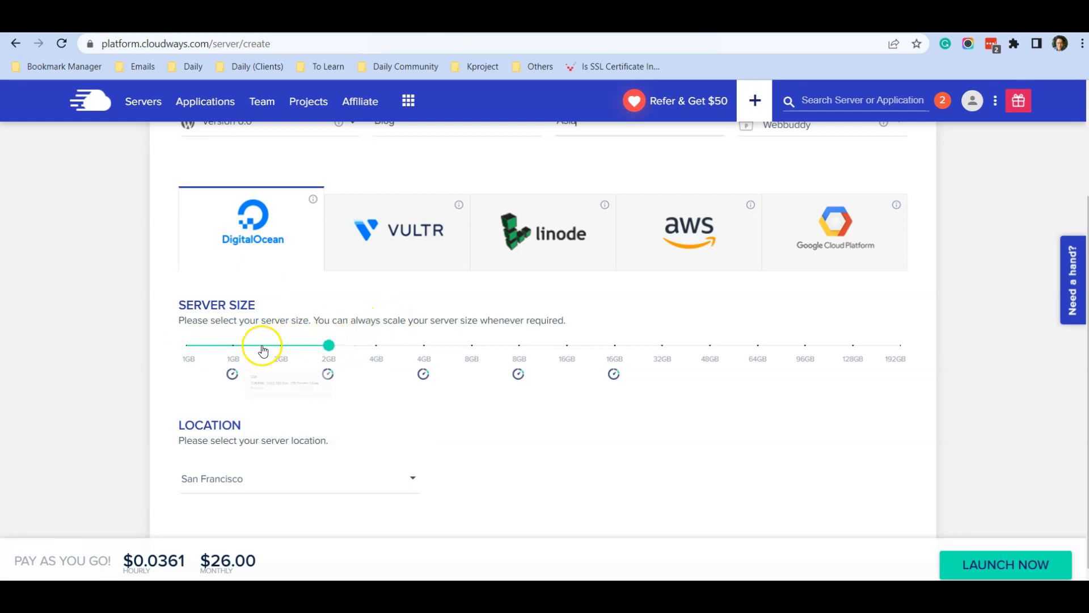
pyautogui.click(233, 359)
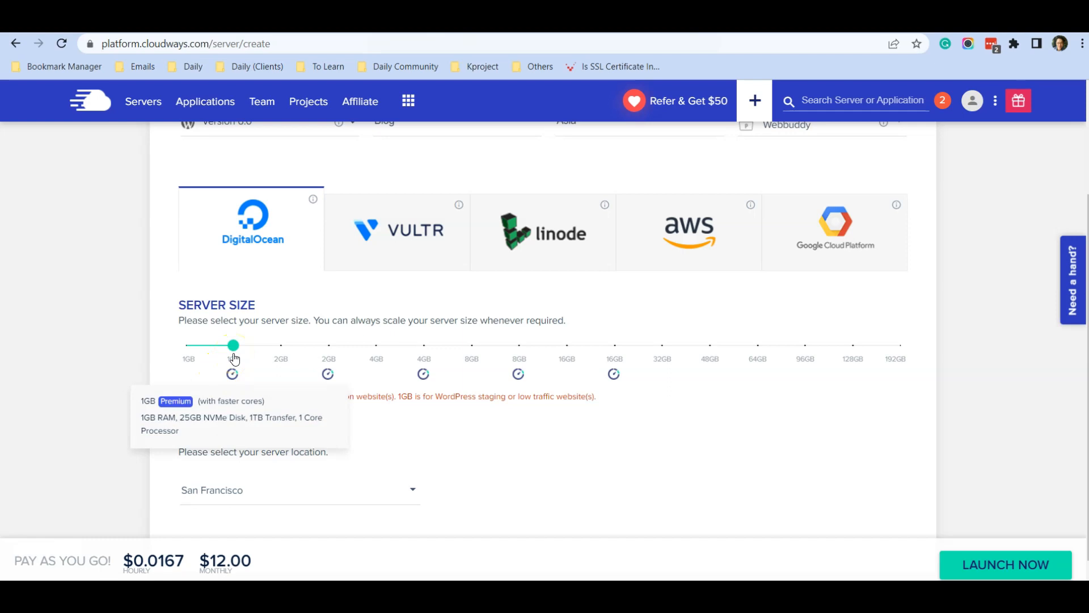
pyautogui.click(235, 358)
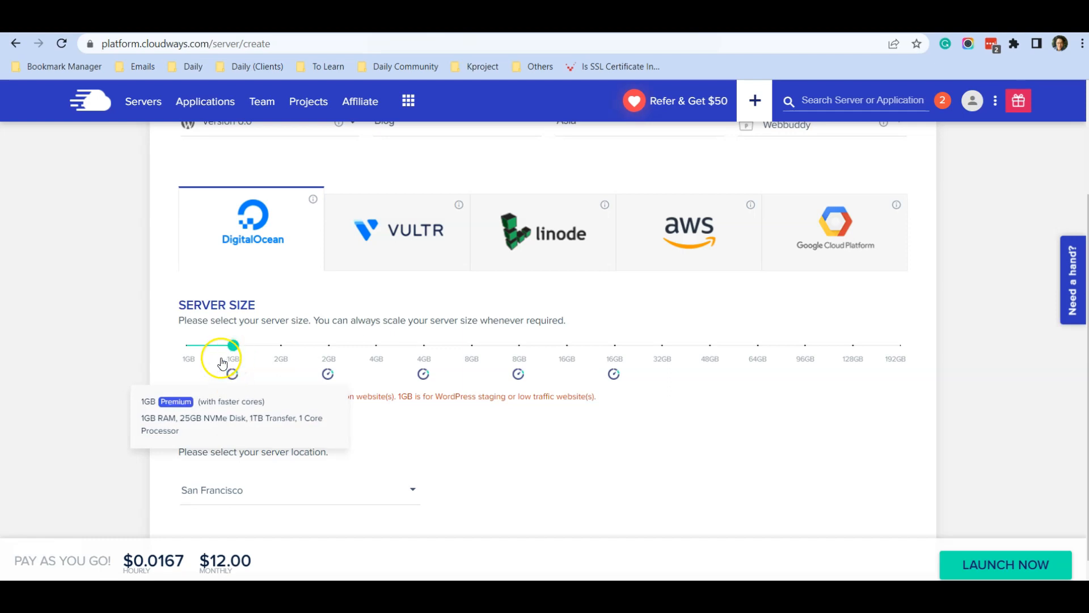
pyautogui.click(189, 356)
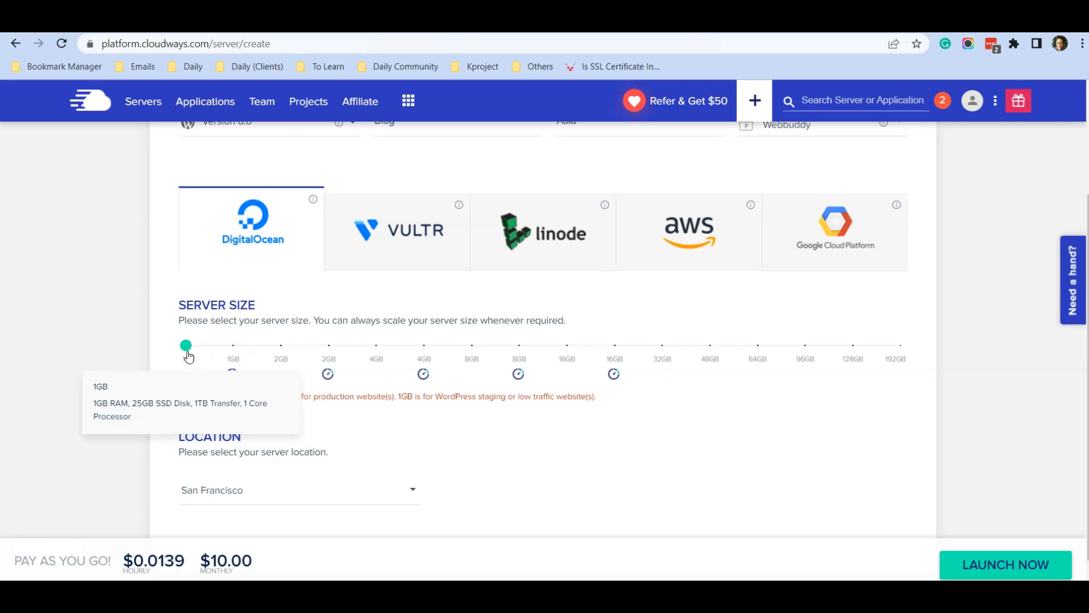
pyautogui.click(232, 561)
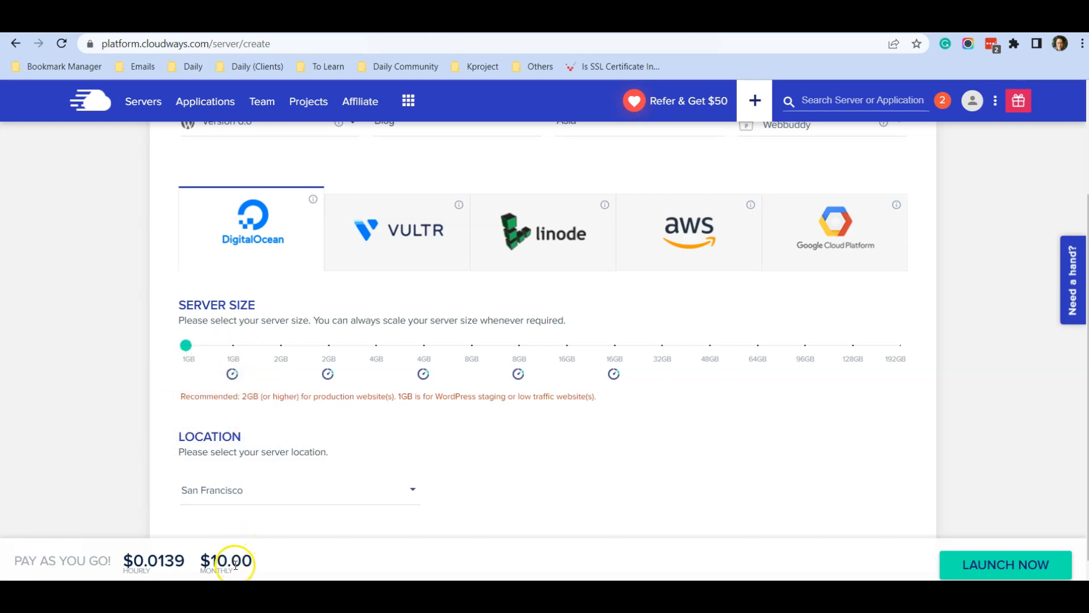
pyautogui.click(234, 346)
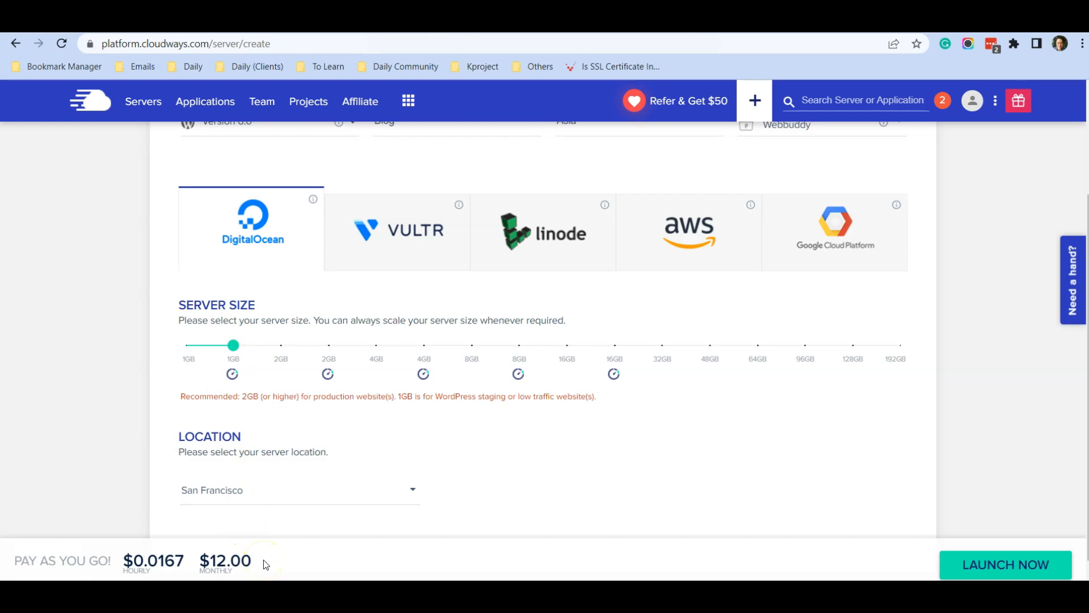
pyautogui.moveTo(233, 369)
# Look through the available server locations and set the location to Singapore.
pyautogui.scroll(-1, 273, 414)
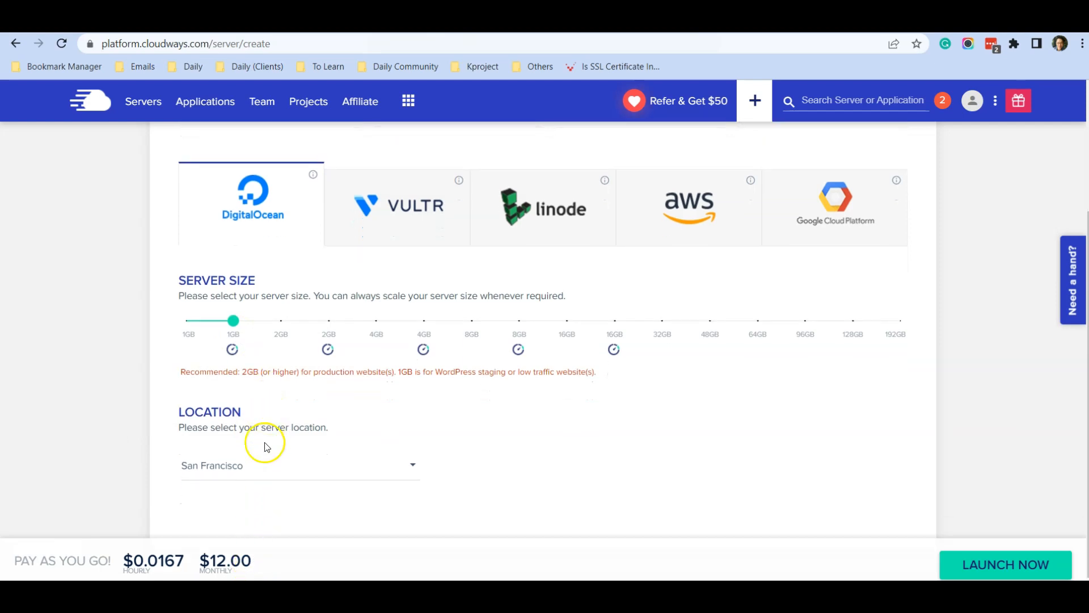
pyautogui.click(325, 467)
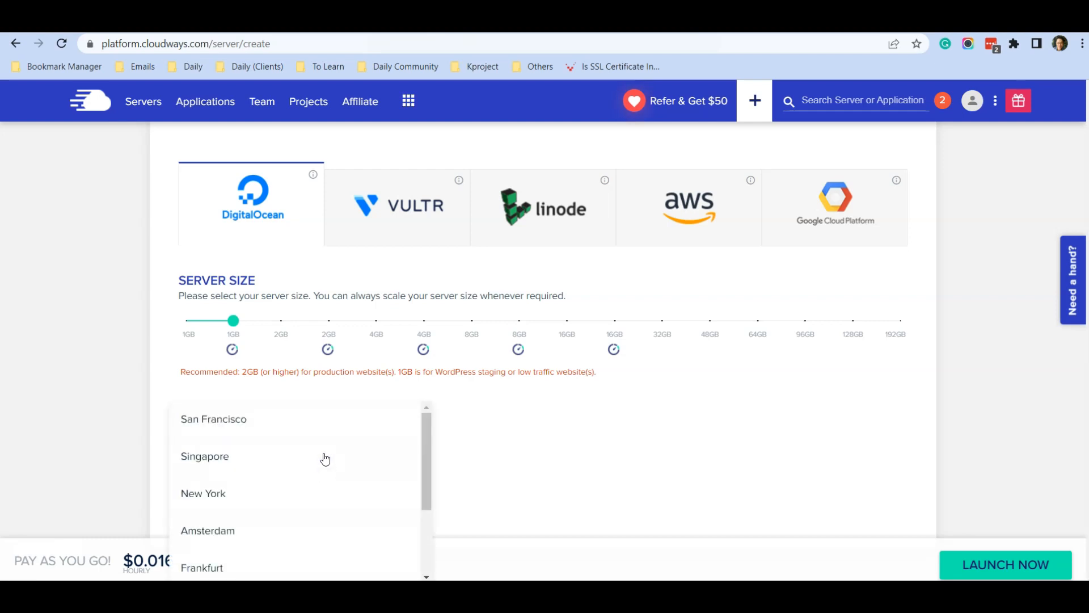
pyautogui.scroll(-2, 325, 459)
pyautogui.scroll(2, 325, 459)
pyautogui.scroll(-2, 242, 498)
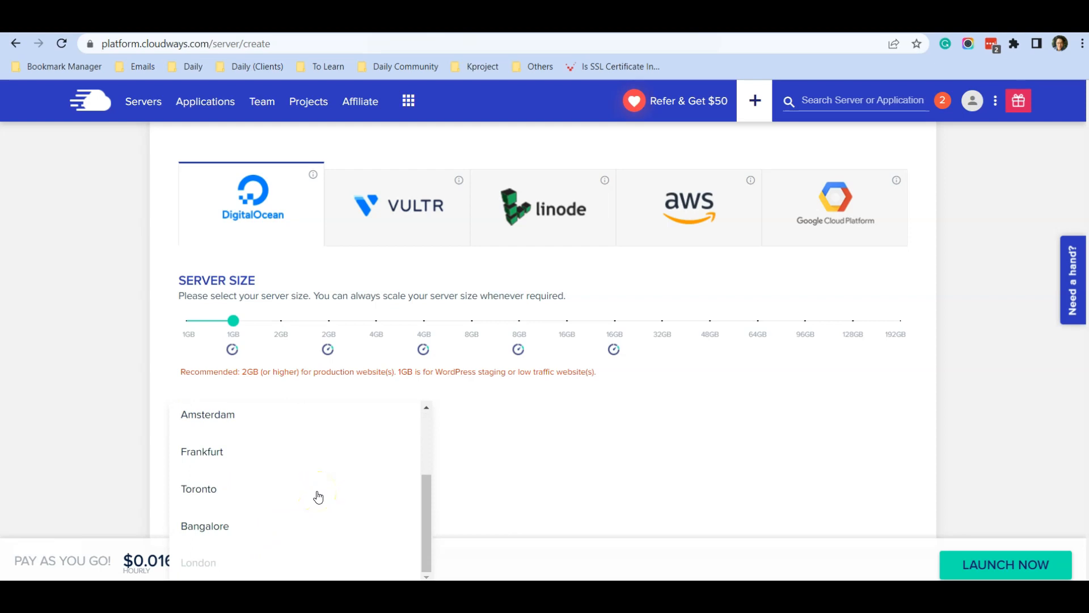
pyautogui.scroll(2, 318, 497)
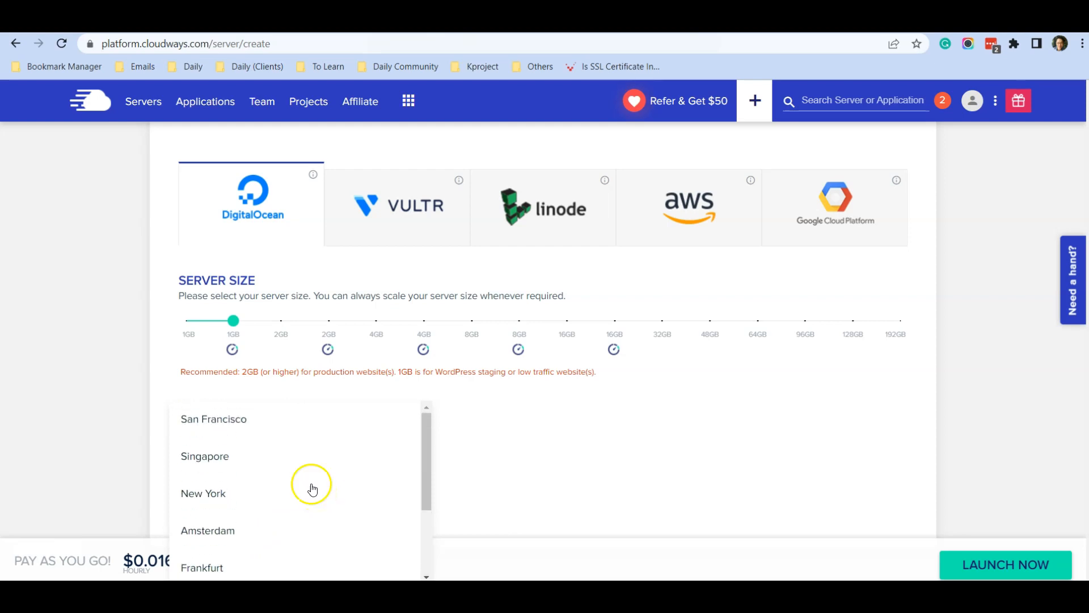
pyautogui.click(245, 462)
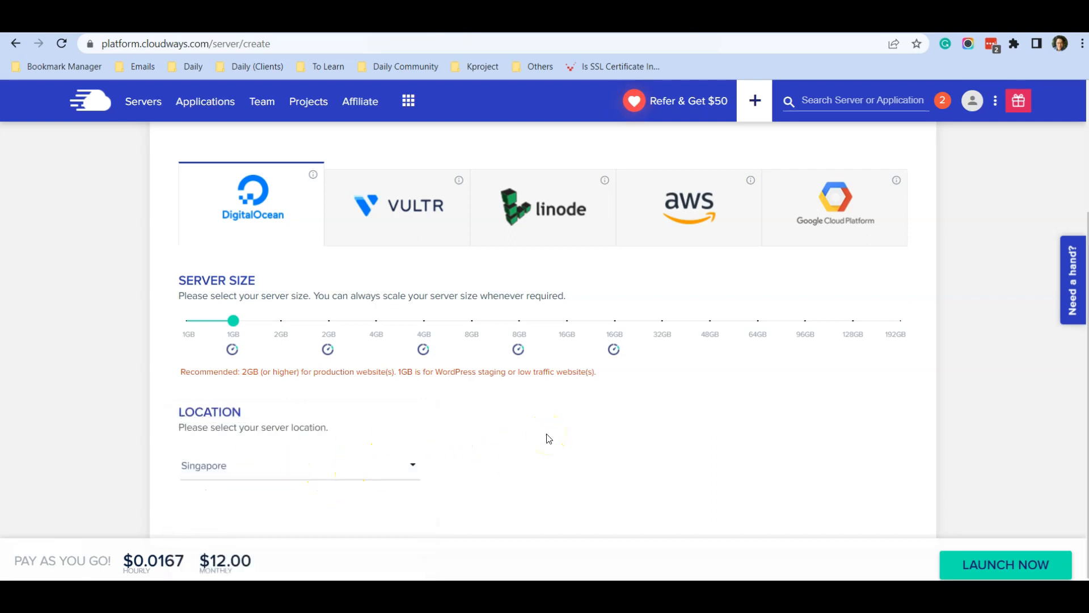
# Review the application and server settings, and launch the new server.
pyautogui.scroll(3, 541, 426)
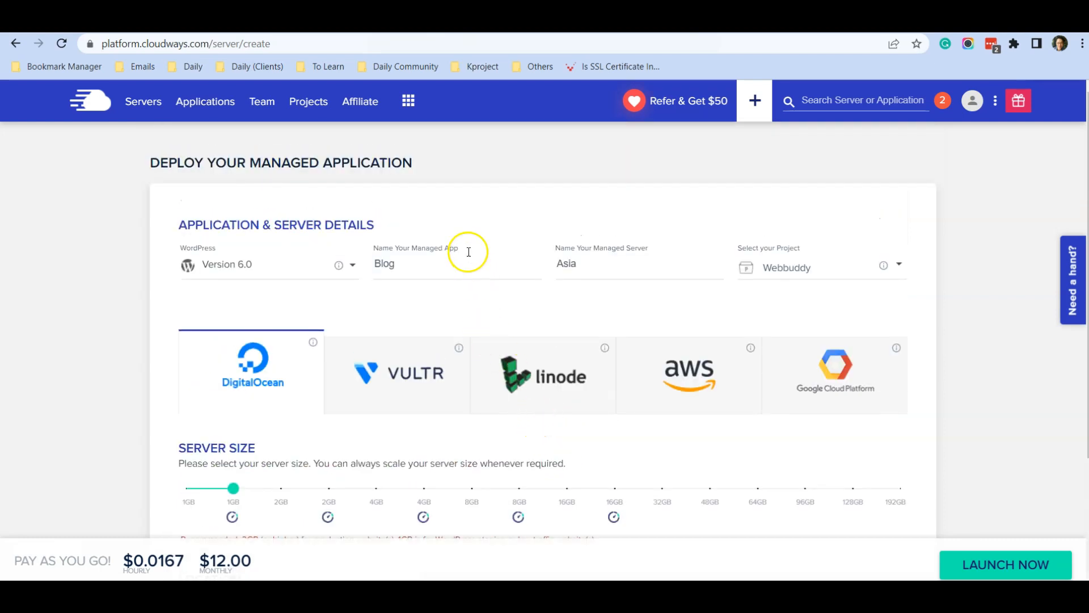
pyautogui.scroll(-3, 730, 292)
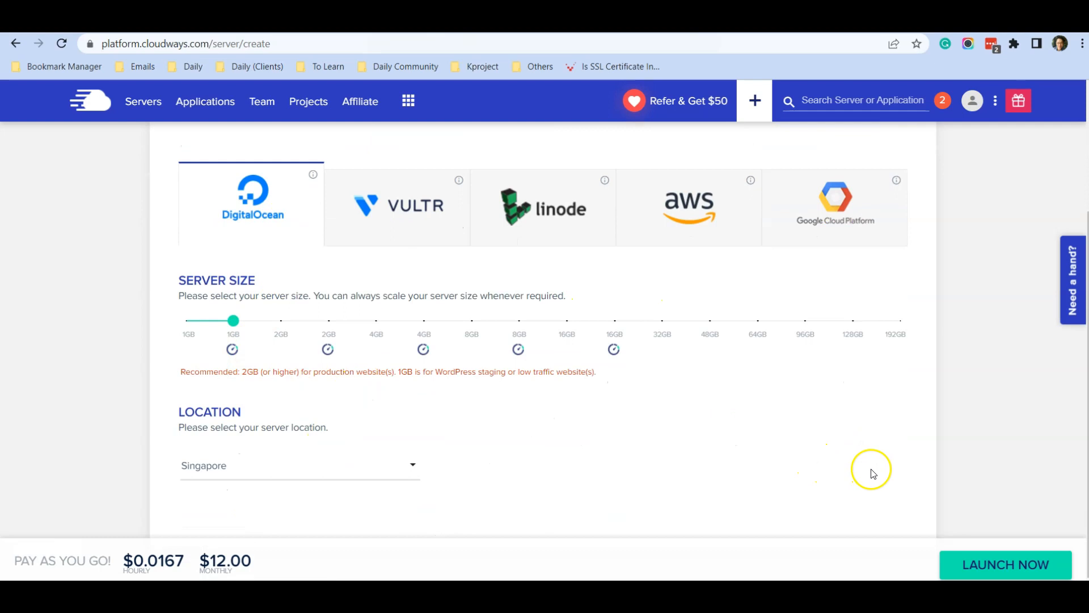
pyautogui.click(985, 569)
pyautogui.click(999, 564)
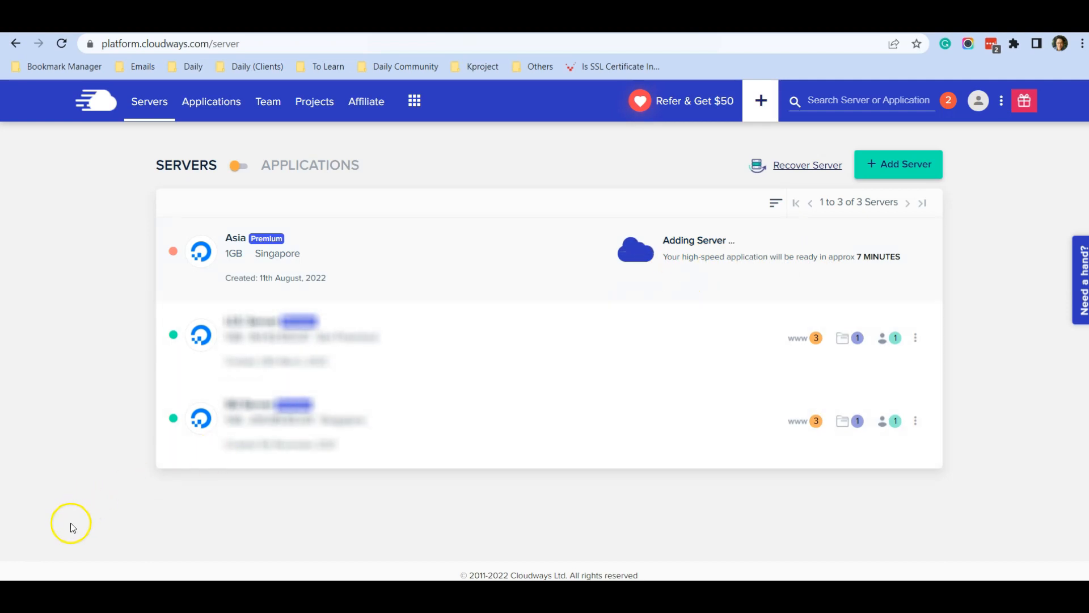
# Open the Blog application installed on the Asia server and look over its access details.
pyautogui.click(686, 265)
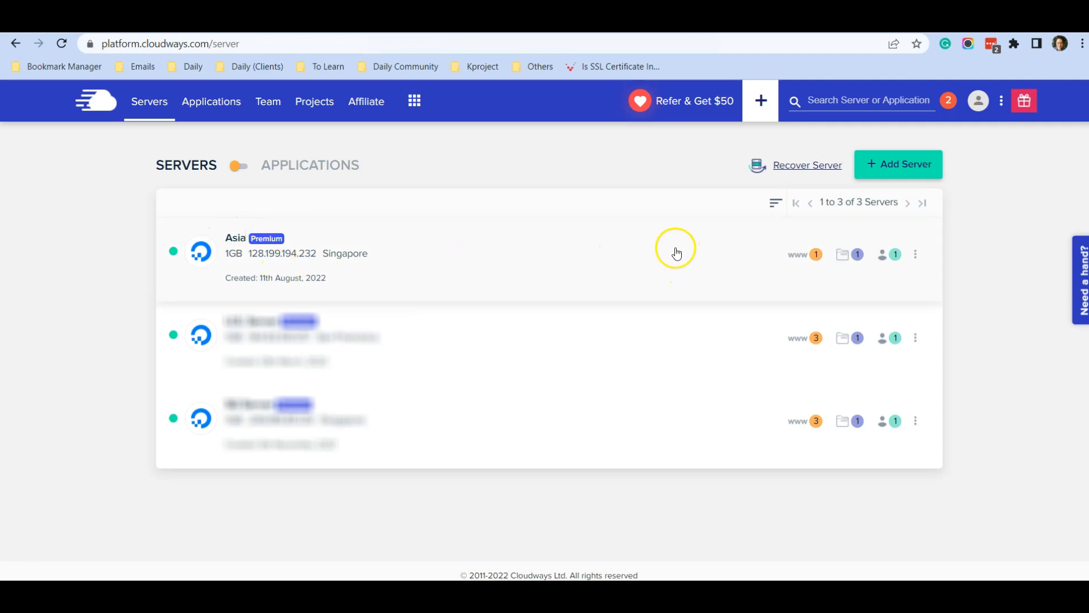
pyautogui.click(802, 260)
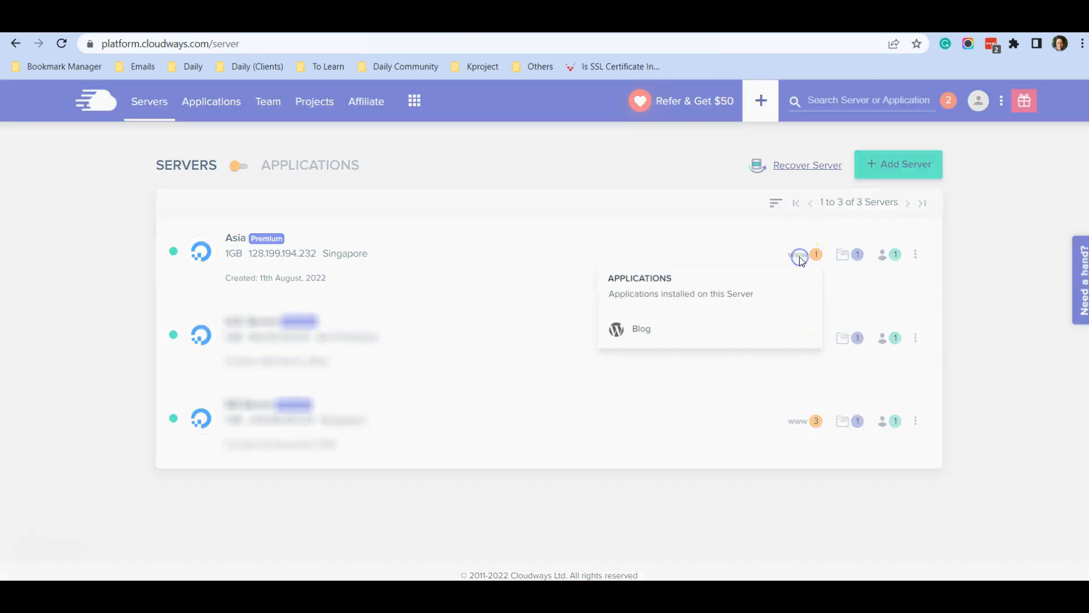
pyautogui.click(642, 330)
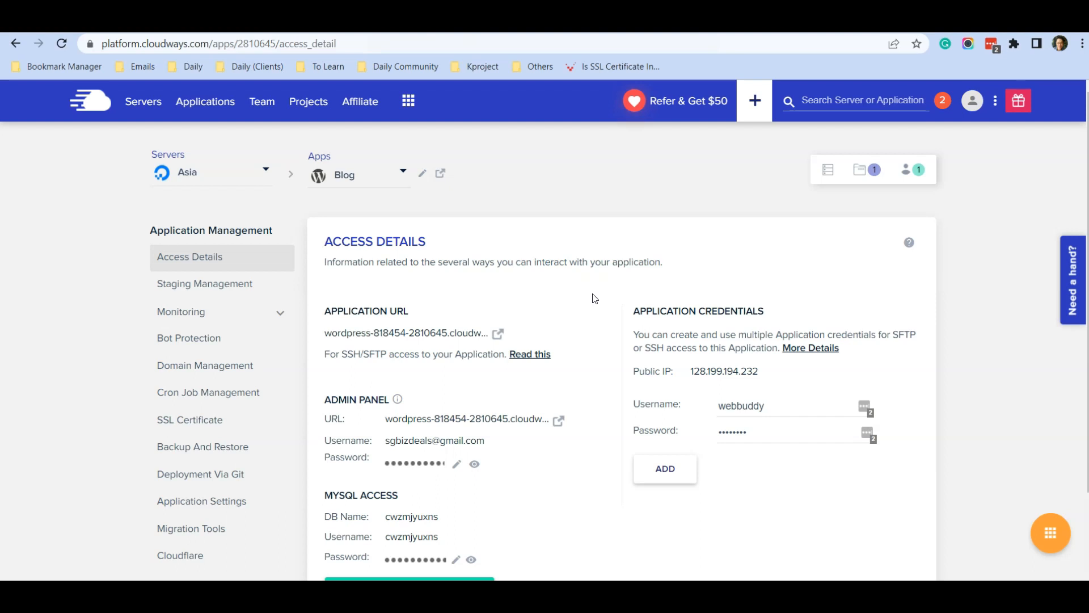
pyautogui.scroll(-2, 374, 275)
pyautogui.scroll(2, 373, 274)
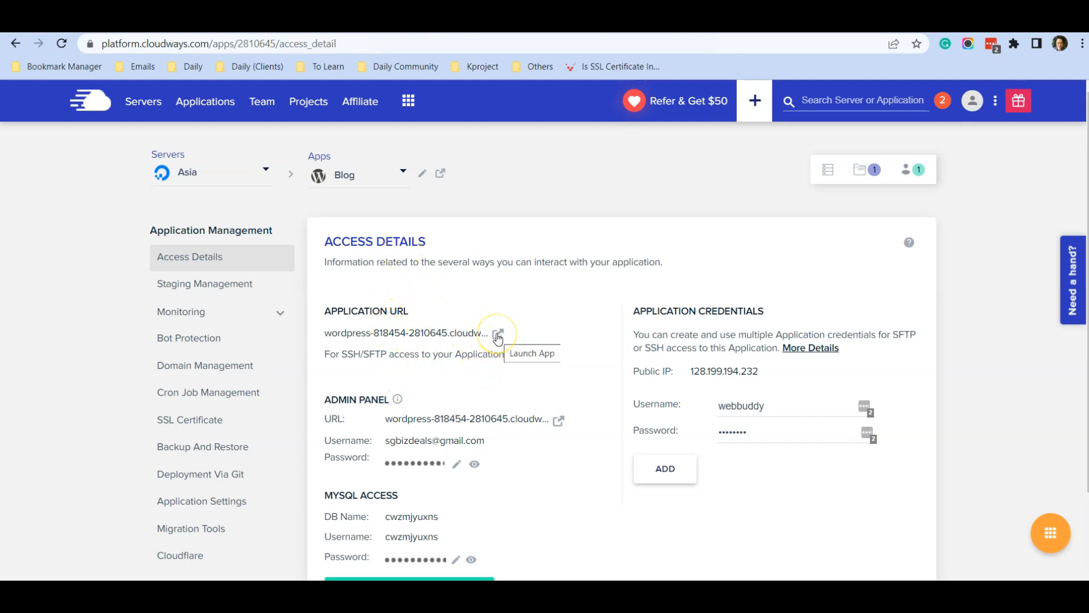
# Launch the Blog application's URL and look through the default WordPress site from header to footer.
pyautogui.click(498, 336)
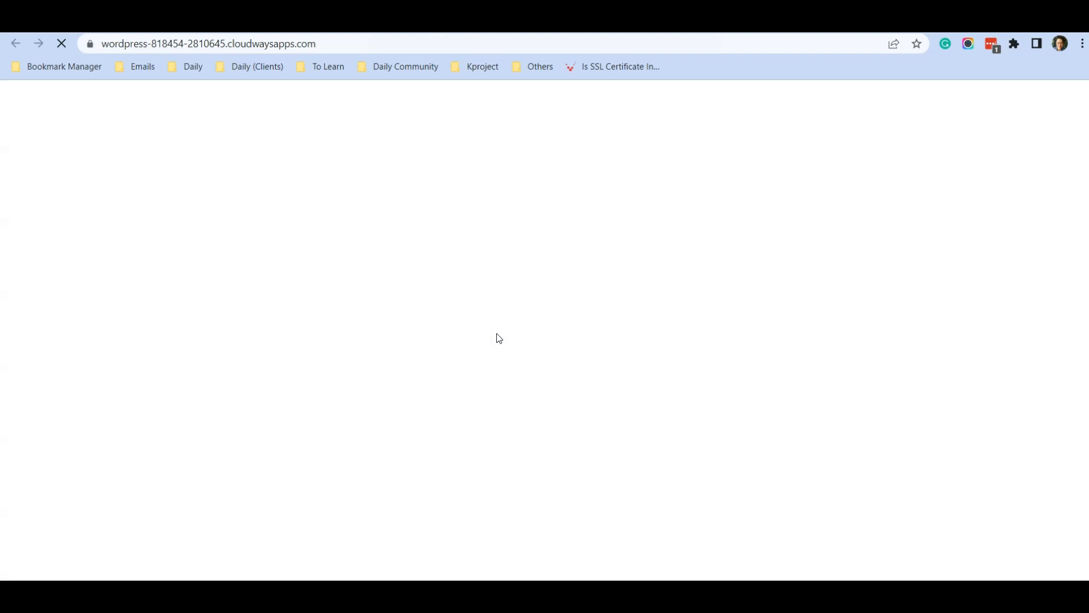
pyautogui.scroll(-7, 492, 310)
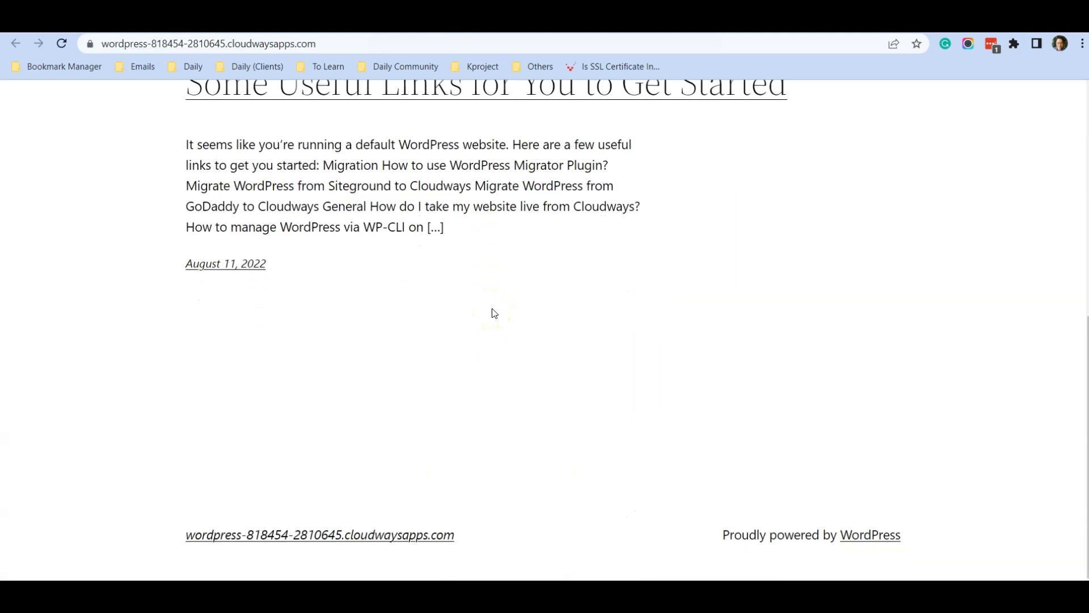
pyautogui.scroll(6, 492, 309)
pyautogui.scroll(1, 491, 313)
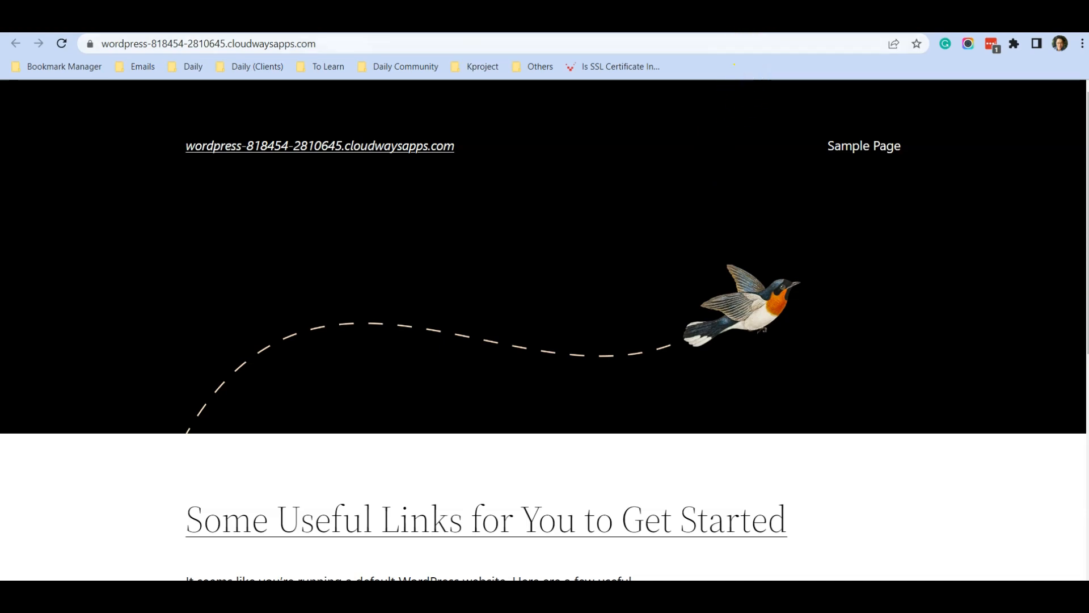
# Open the WordPress admin login page from the access details and paste in the copied admin panel username.
pyautogui.click(750, 20)
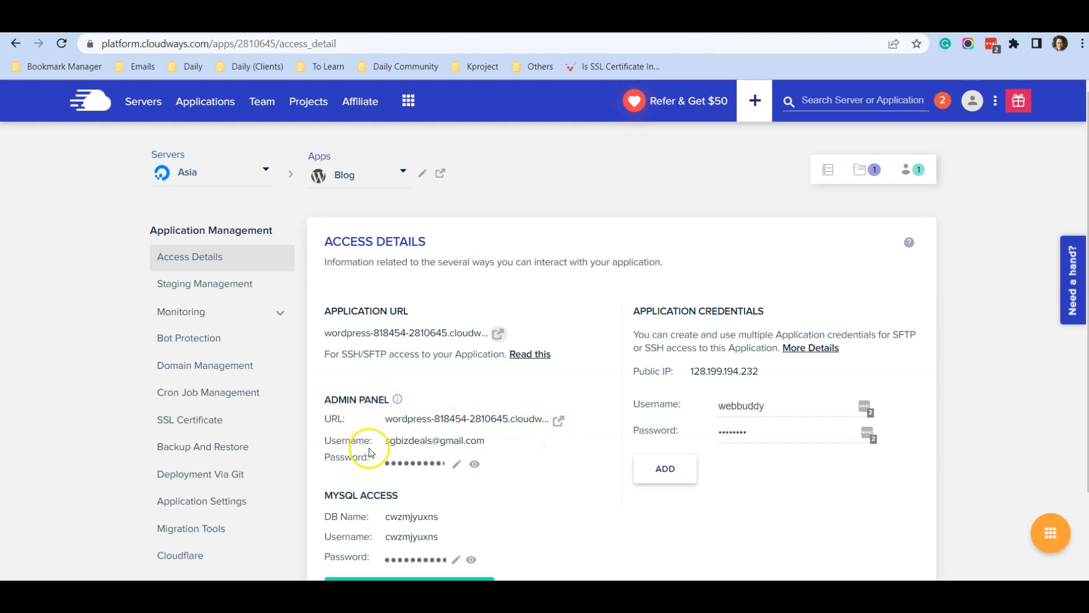
pyautogui.click(560, 424)
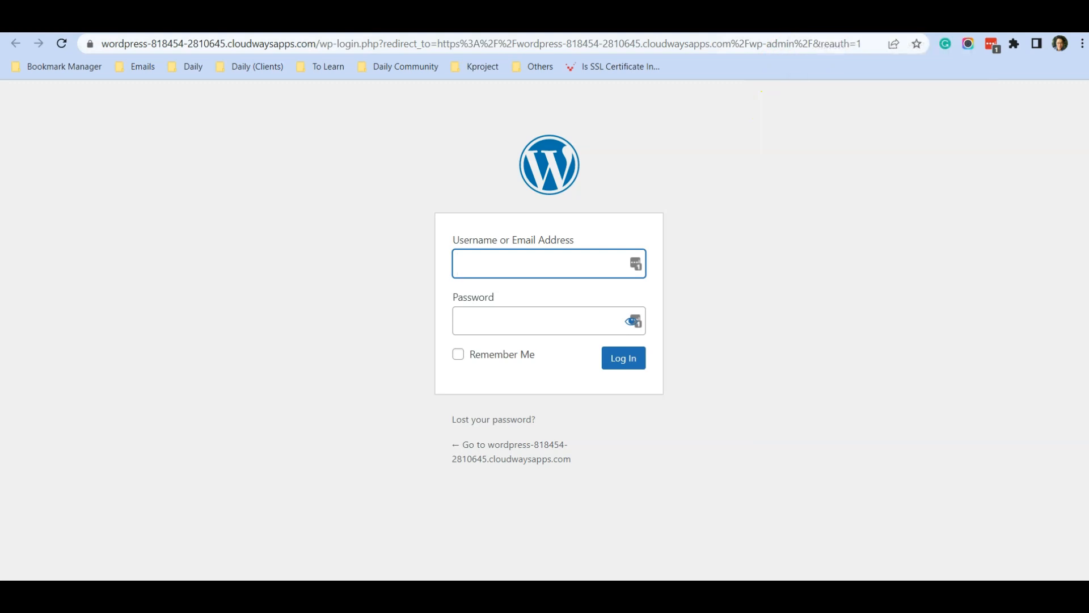
pyautogui.click(758, 23)
pyautogui.click(417, 442)
pyautogui.click(840, 23)
pyautogui.rightClick(546, 263)
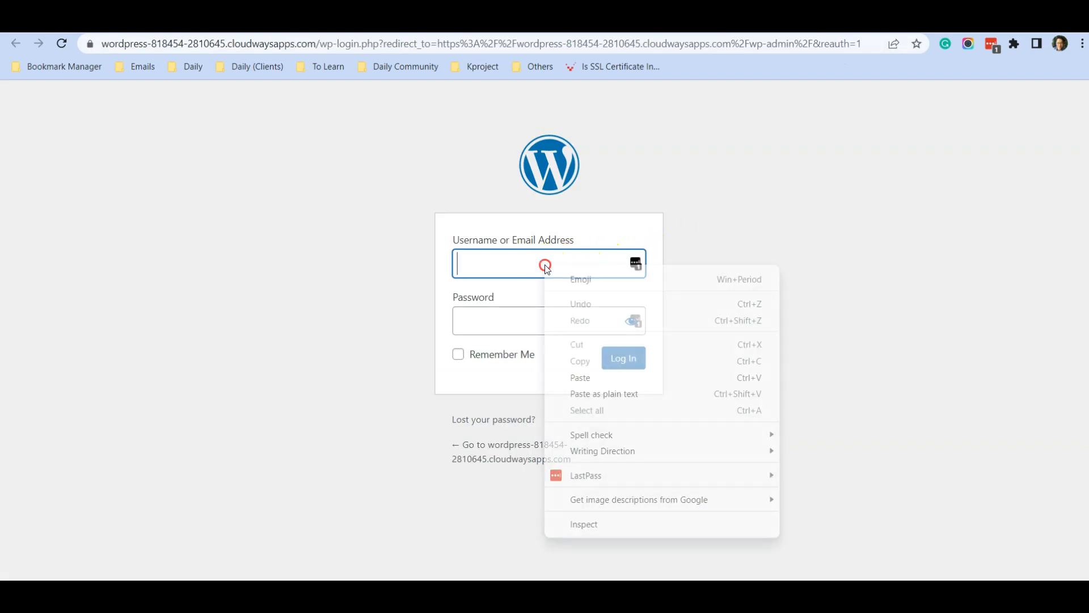
pyautogui.click(612, 378)
# Copy the admin panel password from the access details, paste it into the WordPress password field and log in.
pyautogui.click(758, 23)
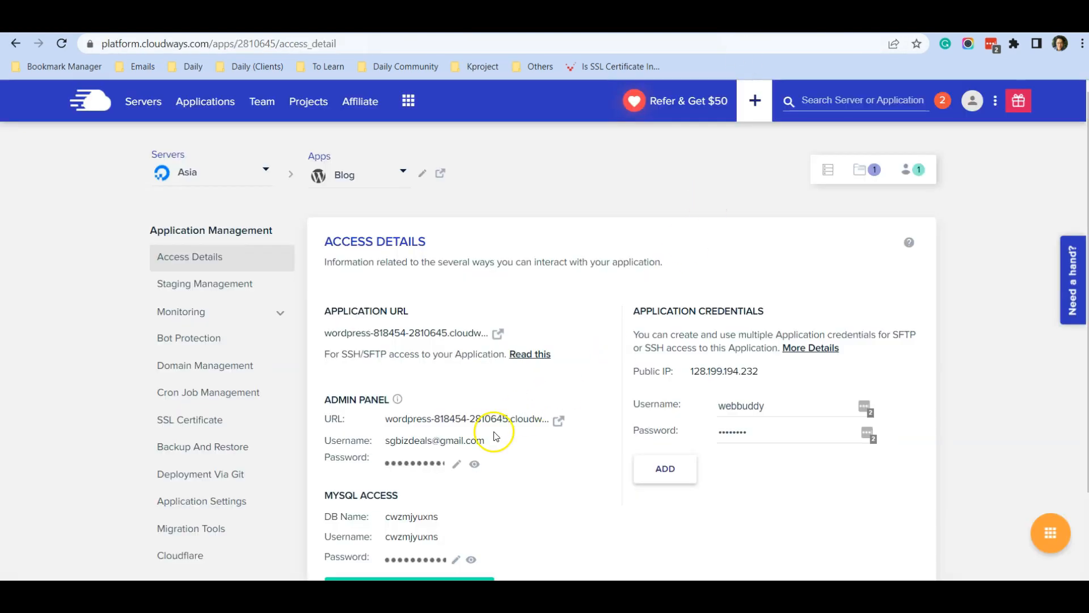
pyautogui.click(400, 464)
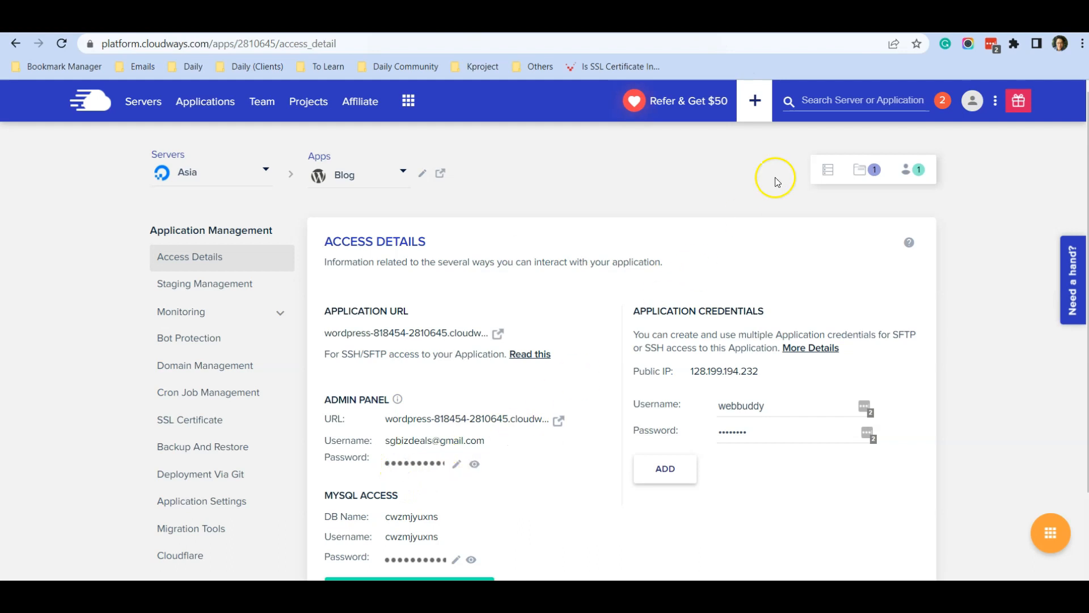
pyautogui.click(825, 23)
pyautogui.rightClick(528, 321)
pyautogui.click(617, 210)
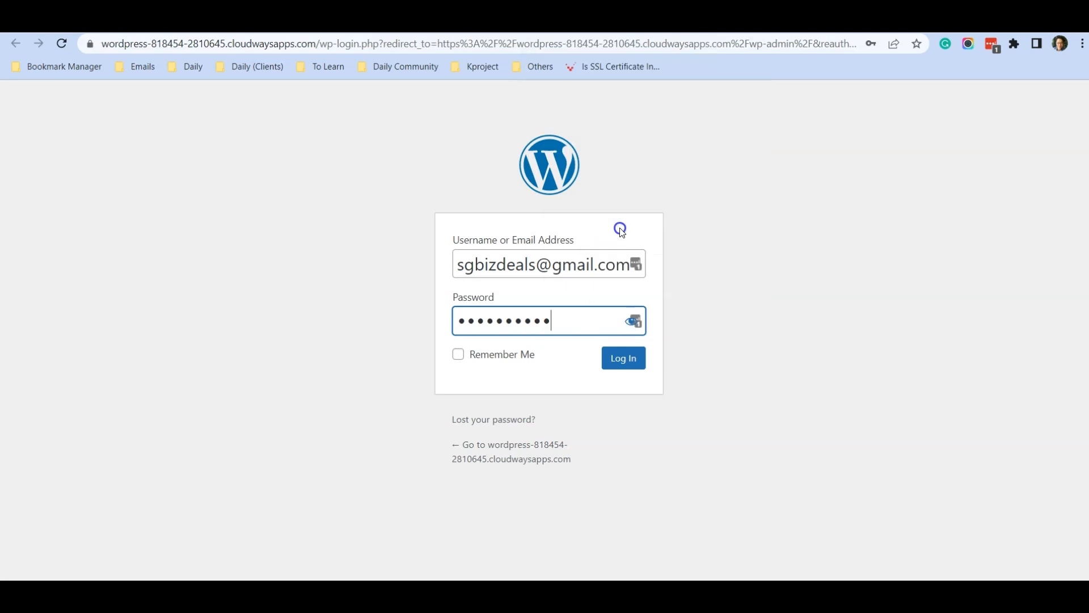
pyautogui.click(623, 362)
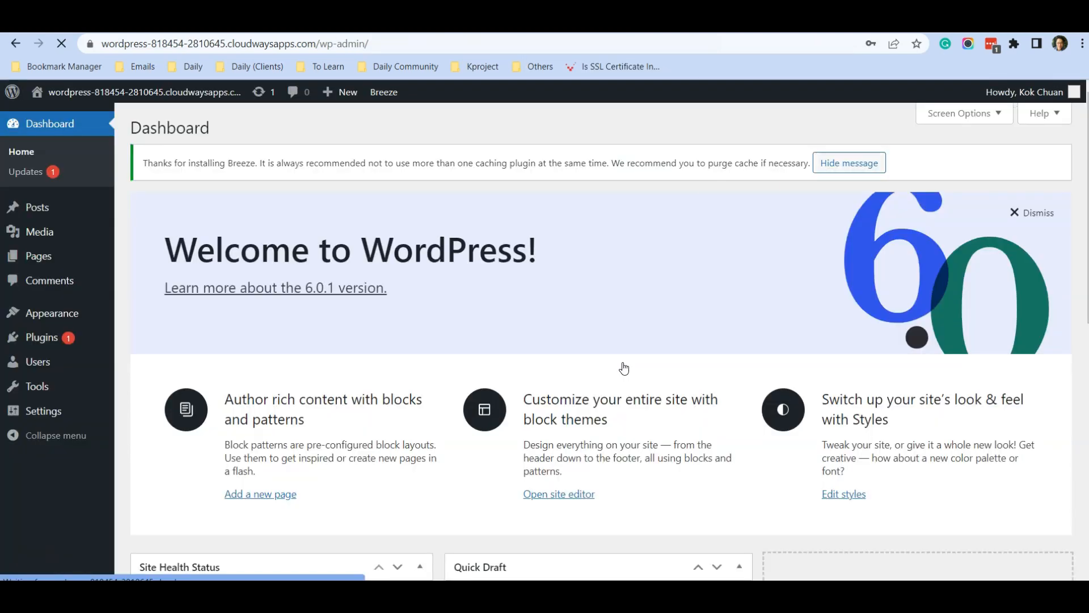
# Decline saving the login to LastPass and look over the WordPress dashboard.
pyautogui.click(895, 246)
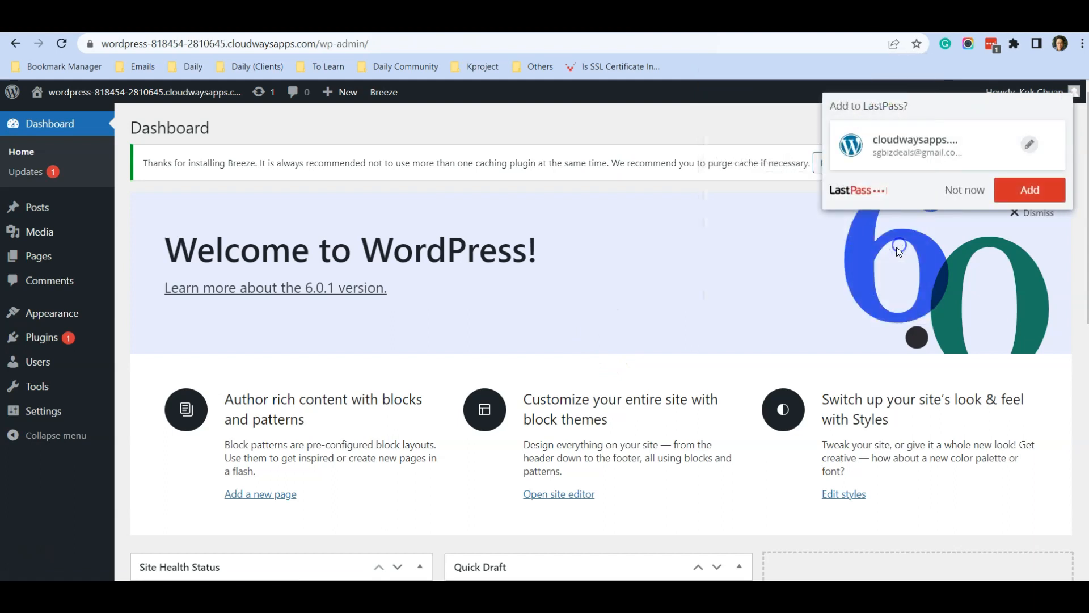
pyautogui.click(957, 188)
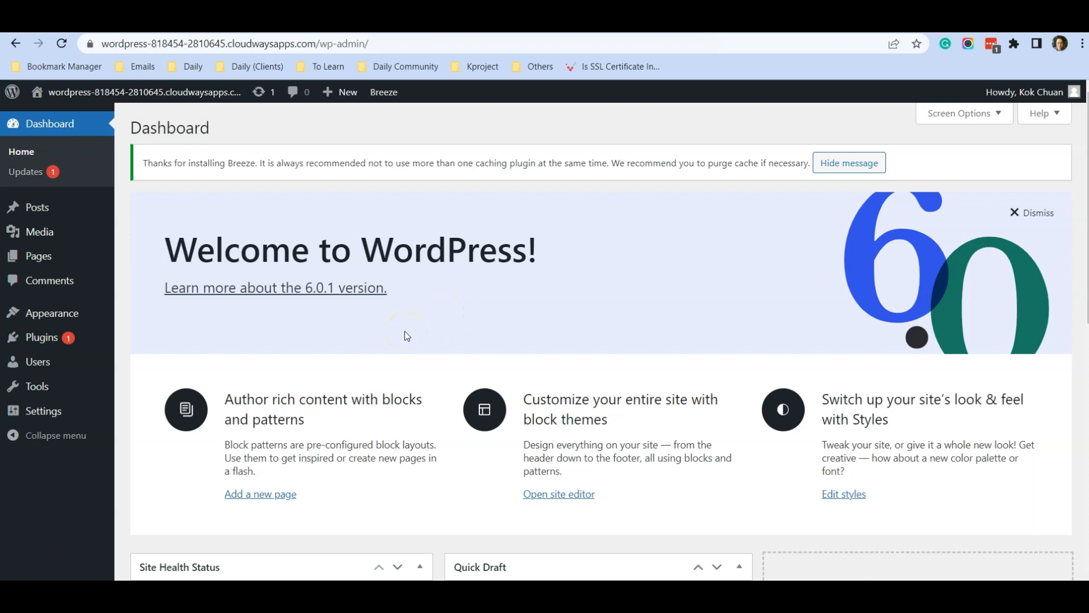
pyautogui.scroll(-4, 405, 335)
pyautogui.scroll(4, 405, 336)
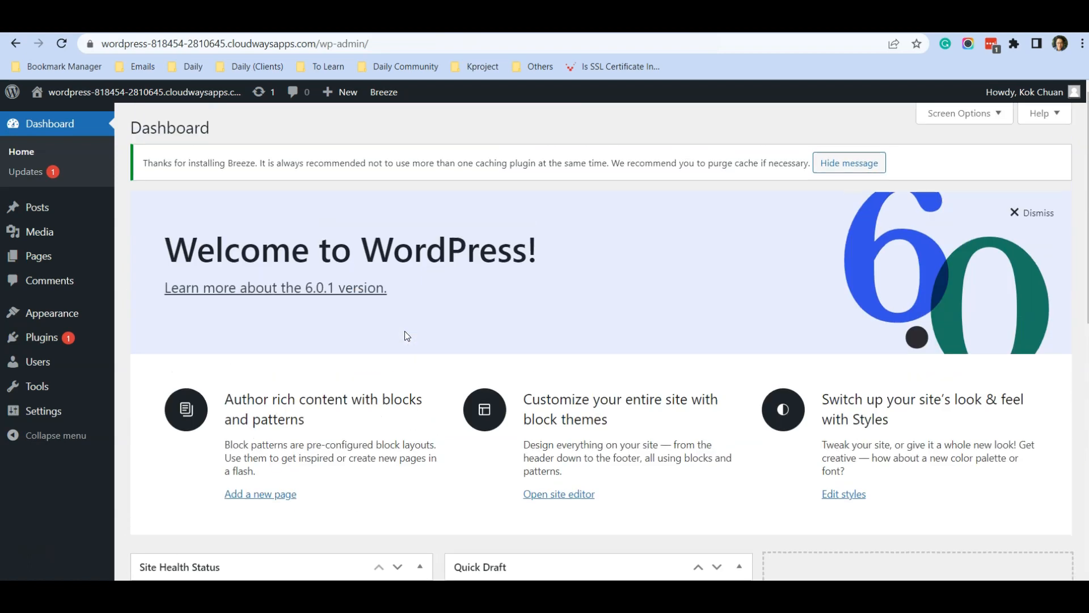